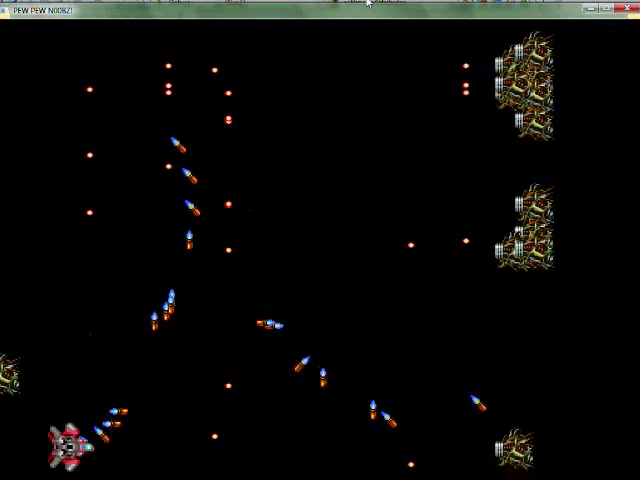
pyautogui.press('Up')
pyautogui.press('Right')
pyautogui.press('Down')
pyautogui.press('Left')
pyautogui.press('Up')
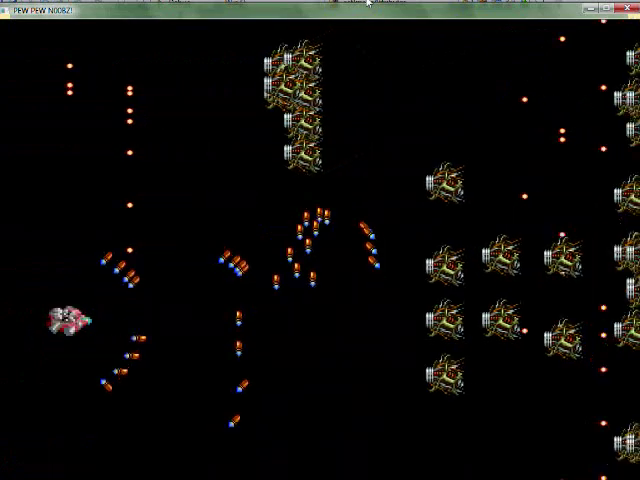
pyautogui.press('Down')
pyautogui.press('Up')
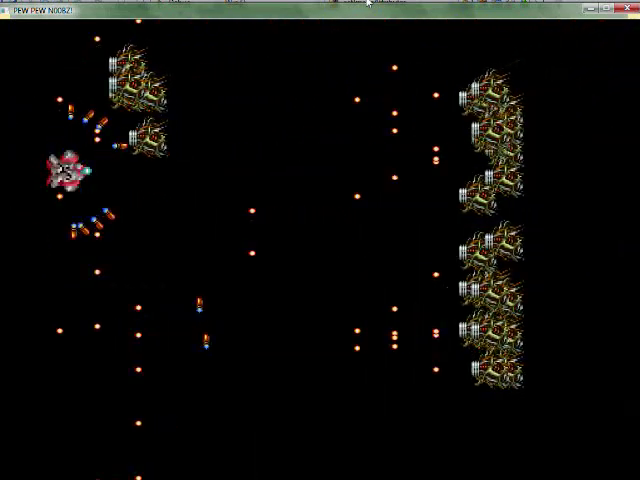
pyautogui.press('Down')
pyautogui.press('Down')
pyautogui.press('Right')
pyautogui.press('Left')
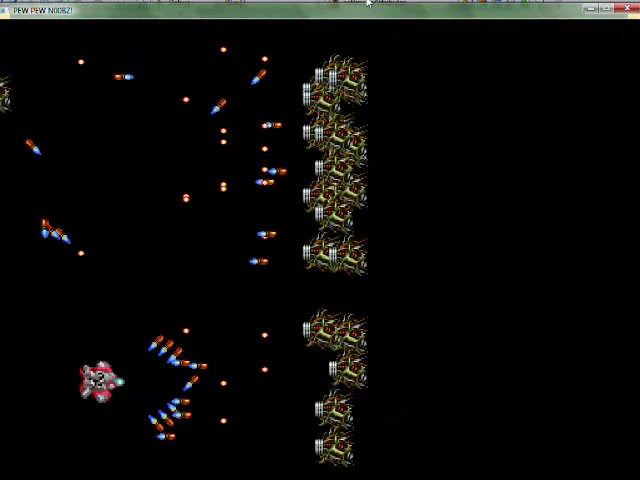